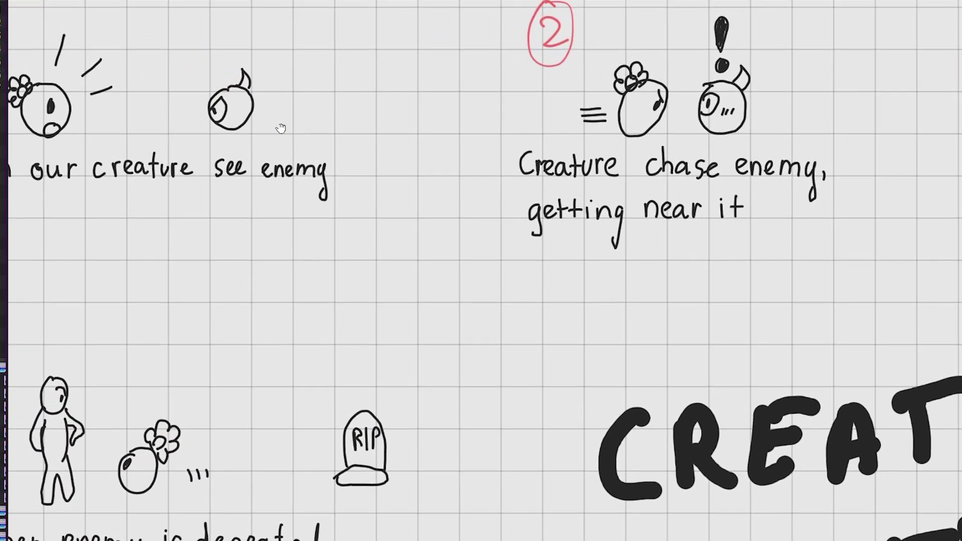
{"action": "left_click_drag", "start_coordinate": [277, 124], "coordinate": [391, 157]}
{"action": "scroll", "coordinate": [248, 89], "scroll_direction": "up", "scroll_amount": 4}
{"action": "left_click_drag", "start_coordinate": [356, 189], "coordinate": [477, 240]}
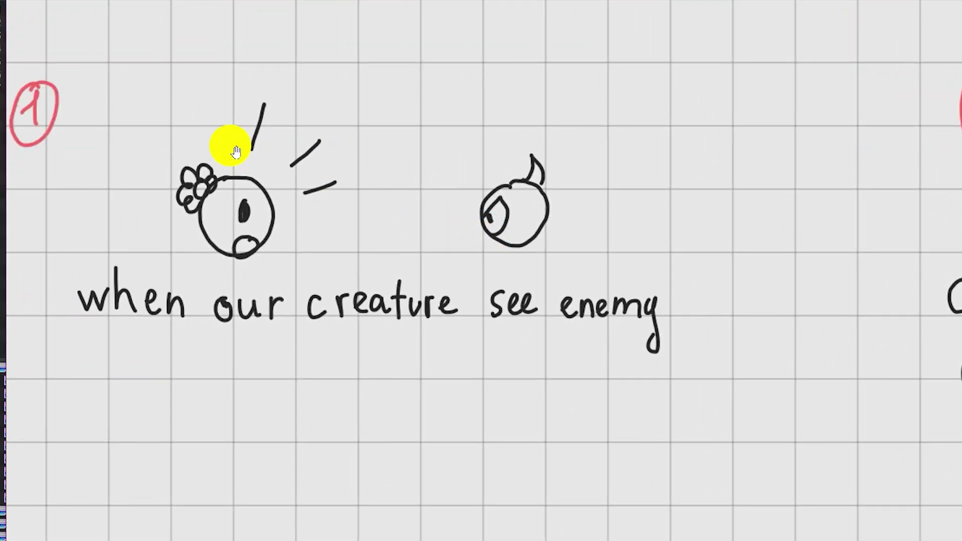
{"action": "scroll", "coordinate": [349, 264], "scroll_direction": "down", "scroll_amount": 2, "text": "ctrl"}
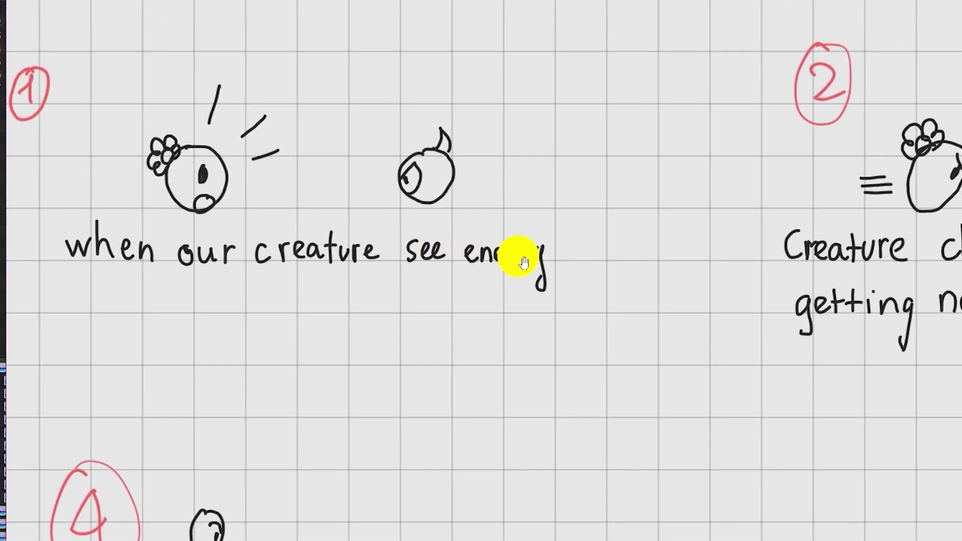
{"action": "scroll", "coordinate": [577, 260], "scroll_direction": "down", "scroll_amount": 3, "text": "ctrl"}
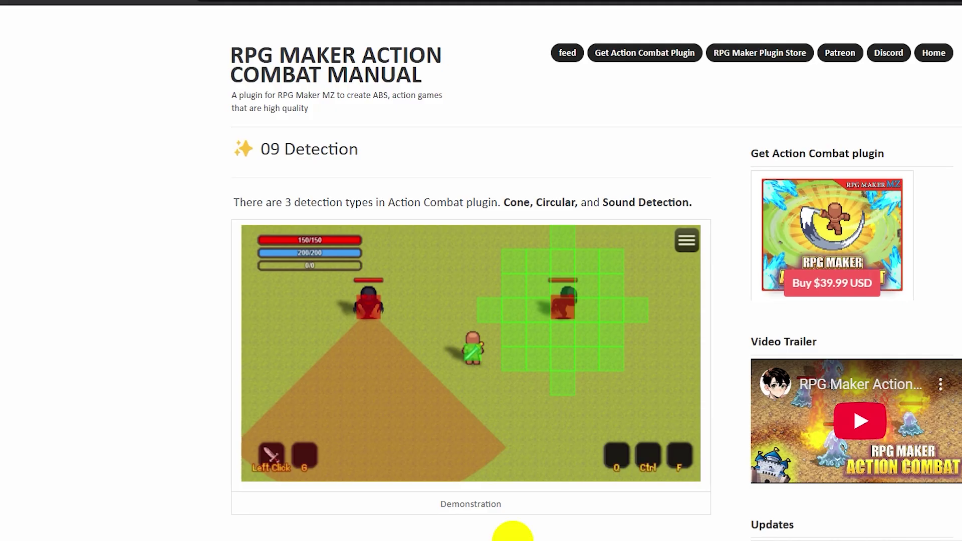
Step: Copy the general checkRange syntax with its eventId, length, notetag, cone mode and blocking region arguments from the manual's 09 Detection page
{"action": "scroll", "coordinate": [455, 354], "scroll_direction": "down", "scroll_amount": 2}
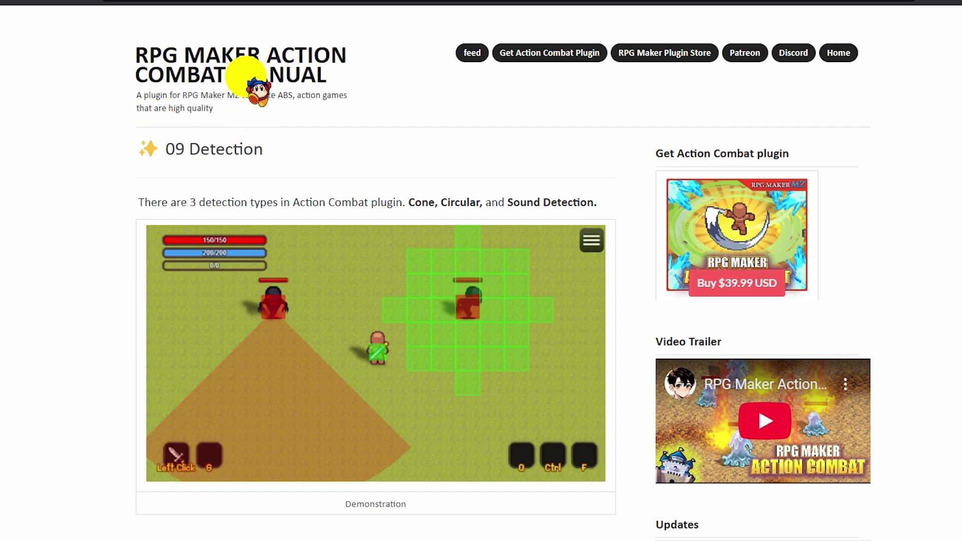
{"action": "scroll", "coordinate": [398, 228], "scroll_direction": "down", "scroll_amount": 5}
{"action": "scroll", "coordinate": [400, 233], "scroll_direction": "down", "scroll_amount": 12}
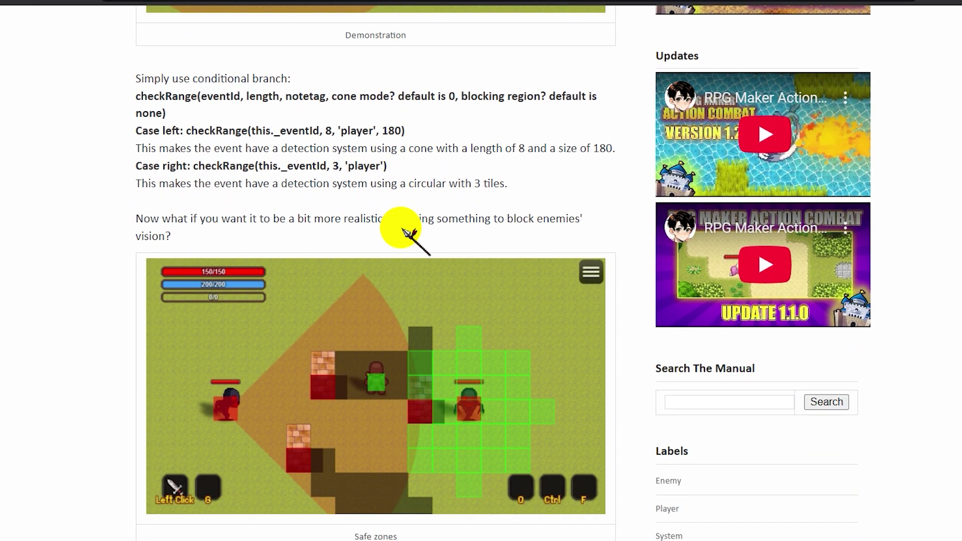
{"action": "scroll", "coordinate": [401, 219], "scroll_direction": "up", "scroll_amount": 8}
{"action": "scroll", "coordinate": [400, 226], "scroll_direction": "up", "scroll_amount": 8}
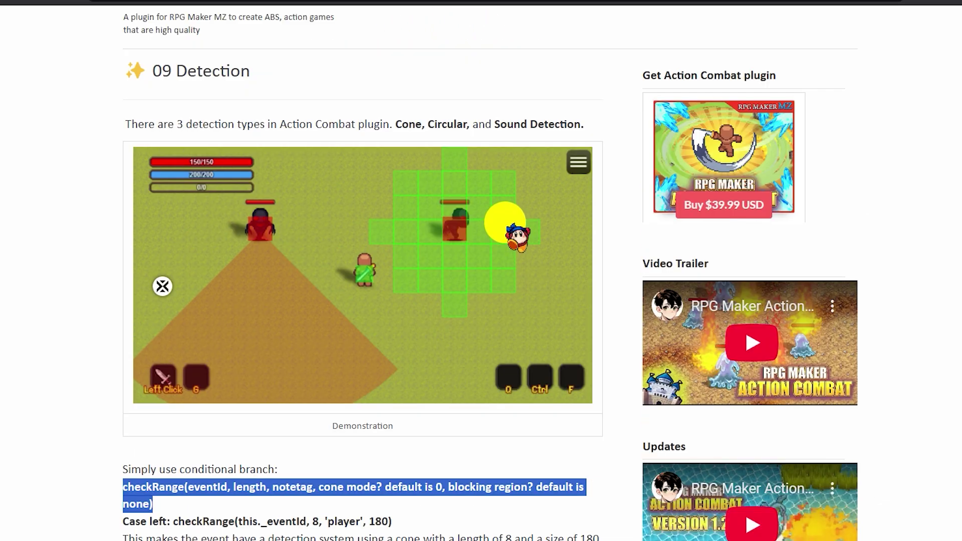
{"action": "scroll", "coordinate": [273, 275], "scroll_direction": "down", "scroll_amount": 5}
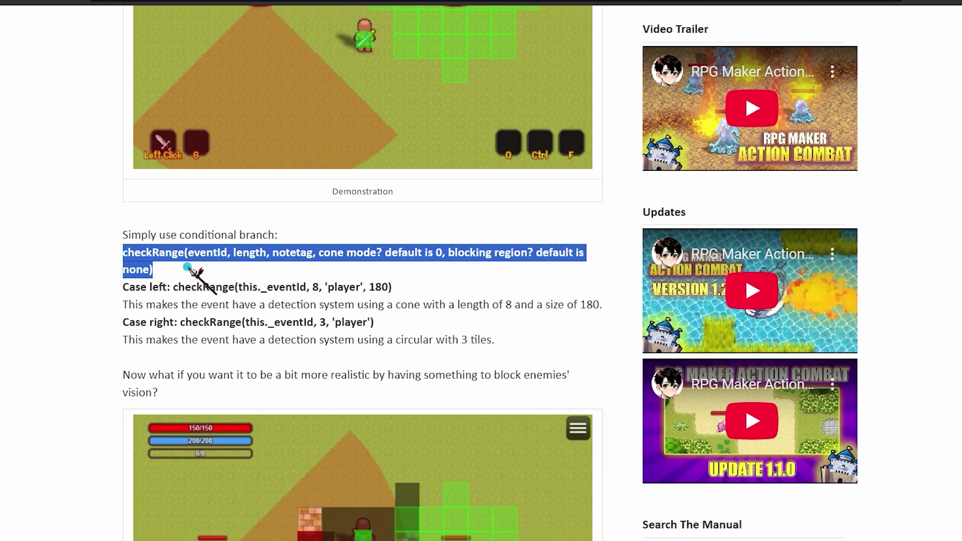
{"action": "left_click_drag", "start_coordinate": [187, 267], "coordinate": [117, 258]}
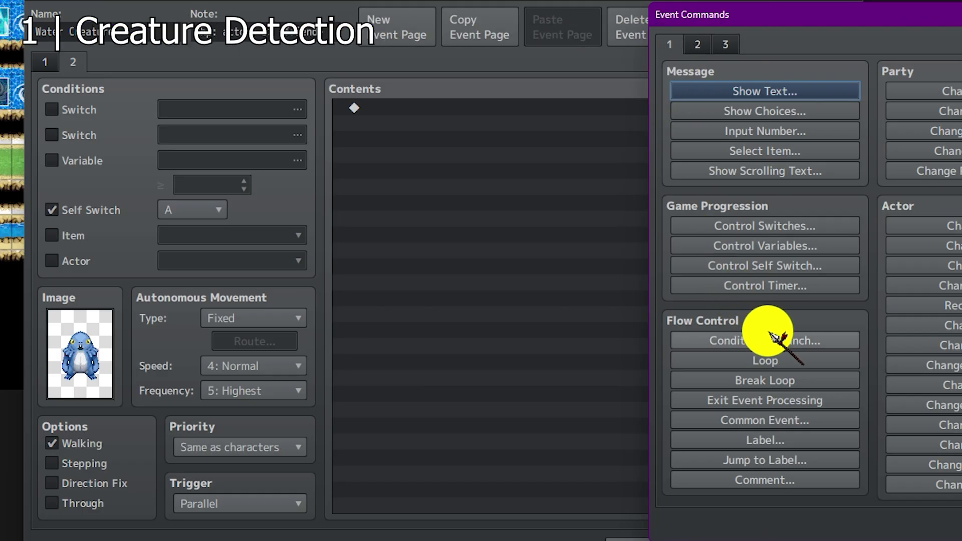
Step: In RPG Maker MZ, start a script-based Conditional Branch on the Water Creature's event page 2 and paste the copied checkRange syntax as its script
{"action": "left_click", "coordinate": [775, 338]}
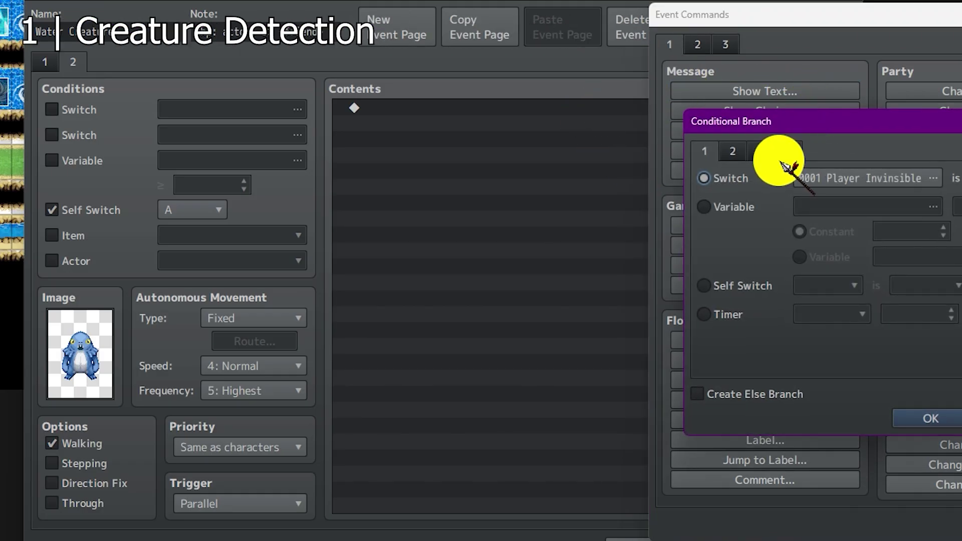
{"action": "left_click", "coordinate": [784, 146]}
{"action": "left_click", "coordinate": [587, 346]}
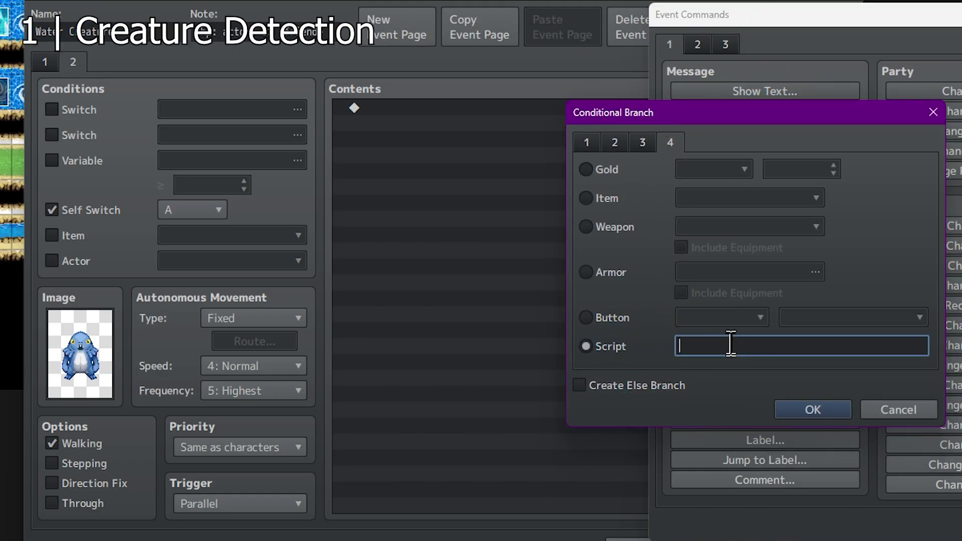
{"action": "left_click", "coordinate": [770, 346]}
{"action": "key", "text": "ctrl+v"}
Step: Edit the branch script to checkRange(this._eventId, 6, "<enemy">) without the remaining arguments, and insert the branch
{"action": "left_click_drag", "start_coordinate": [782, 343], "coordinate": [526, 345]}
{"action": "left_click", "coordinate": [779, 346]}
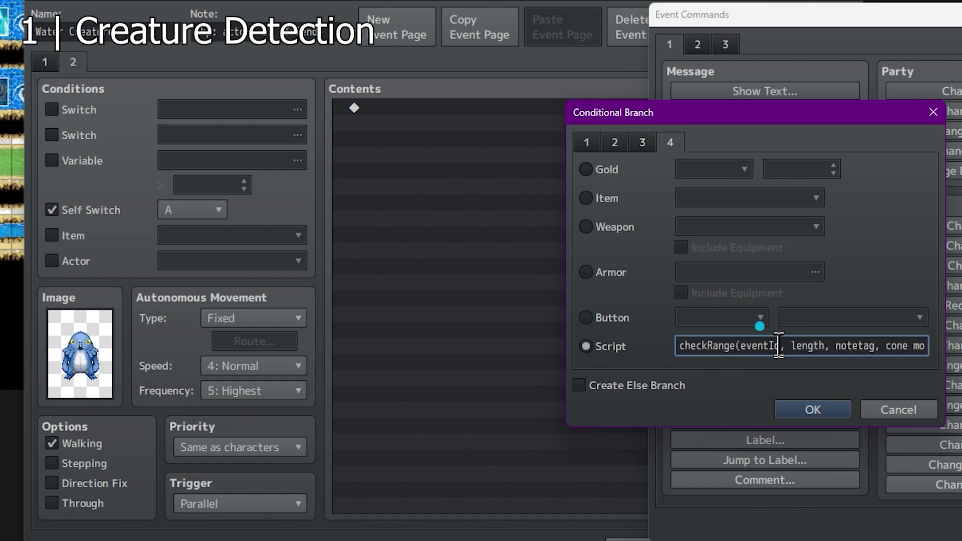
{"action": "double_click", "coordinate": [753, 345]}
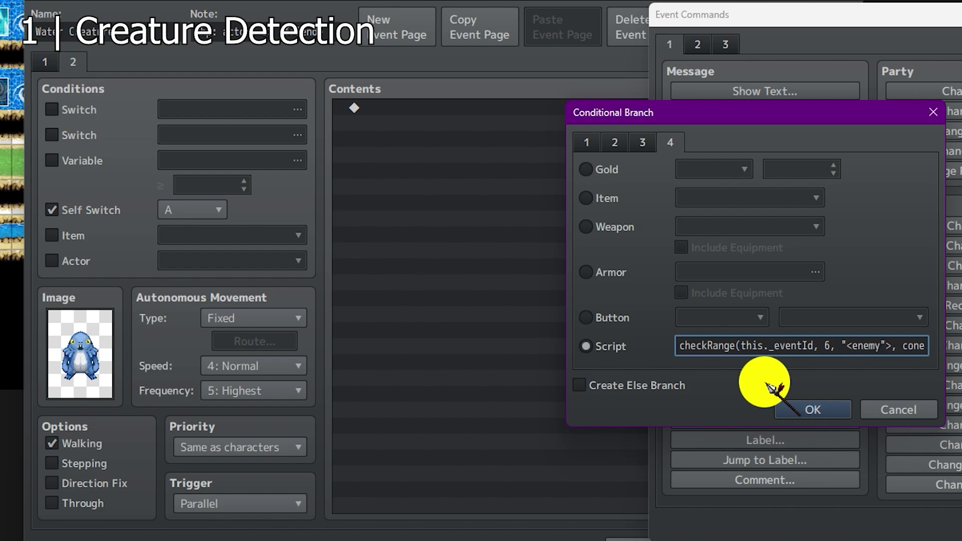
{"action": "left_click_drag", "start_coordinate": [894, 347], "coordinate": [926, 345]}
{"action": "key", "text": "BackSpace"}
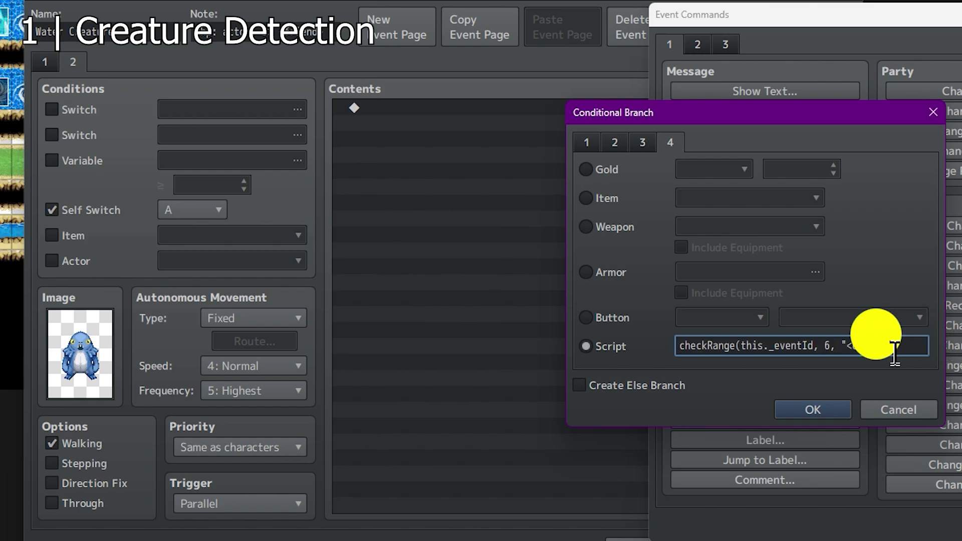
{"action": "left_click", "coordinate": [801, 409]}
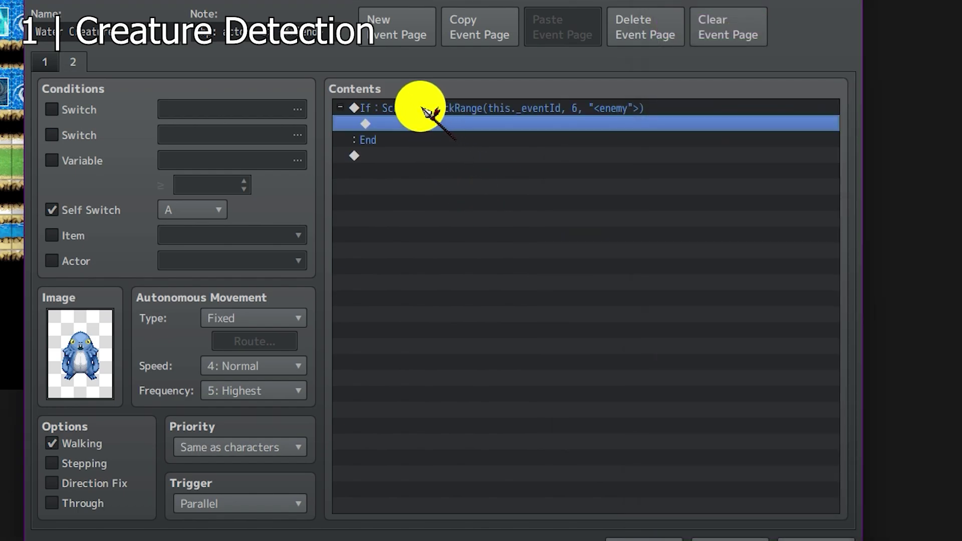
Step: Add an Else branch to the checkRange conditional branch
{"action": "double_click", "coordinate": [426, 108]}
{"action": "left_click", "coordinate": [480, 415]}
{"action": "left_click", "coordinate": [616, 439]}
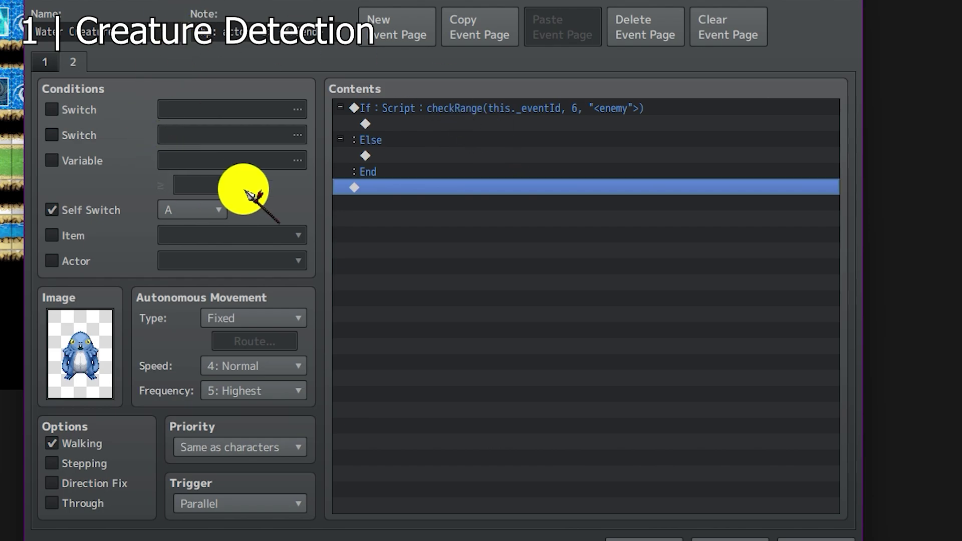
Step: Review the detection branch's If and Else cases, and the storyboard sketches of the creature chasing and jumping onto the enemy
{"action": "left_click", "coordinate": [584, 111]}
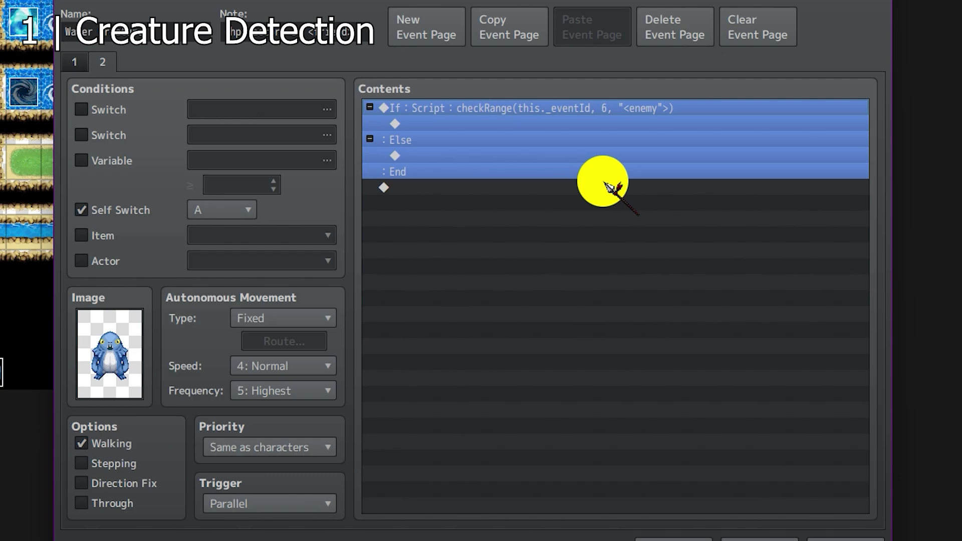
{"action": "left_click", "coordinate": [539, 125]}
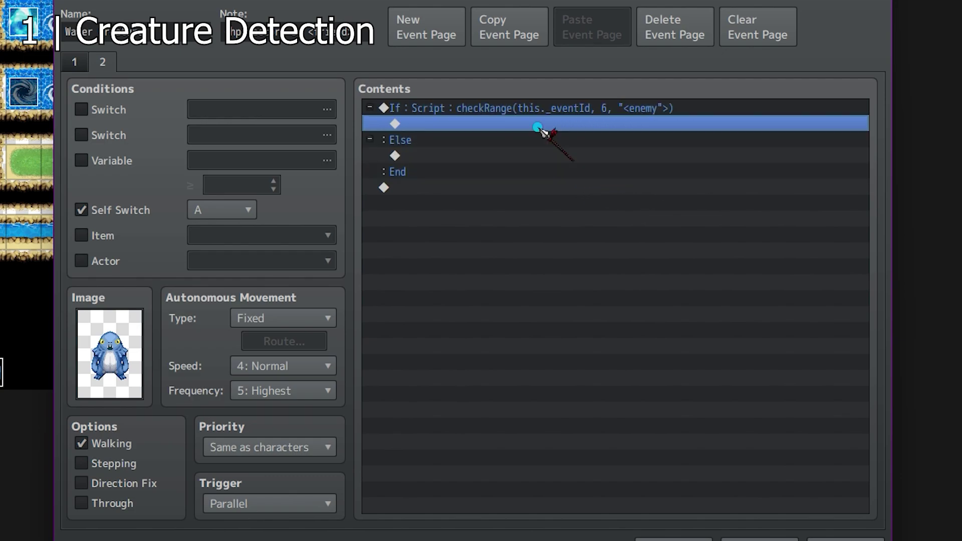
{"action": "left_click", "coordinate": [474, 129]}
{"action": "left_click", "coordinate": [469, 114]}
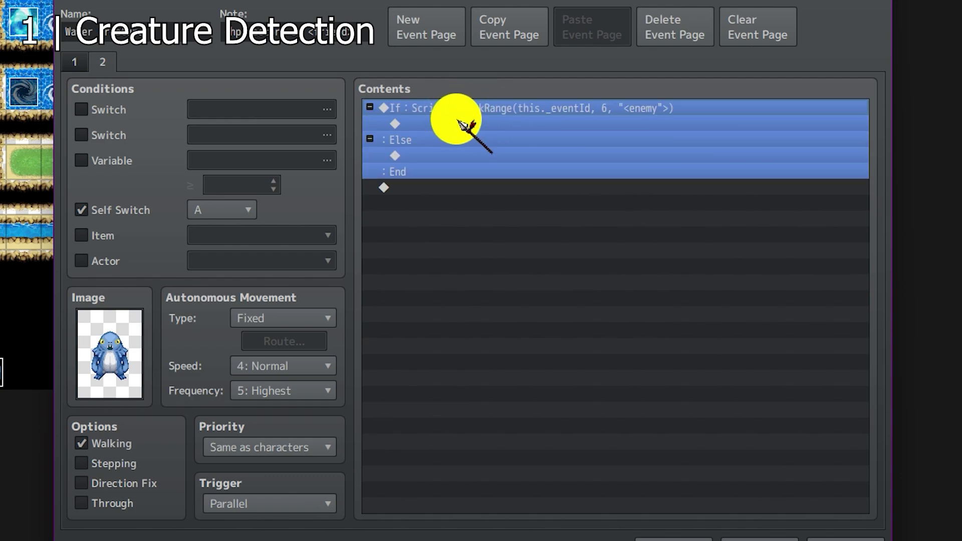
{"action": "left_click", "coordinate": [444, 157]}
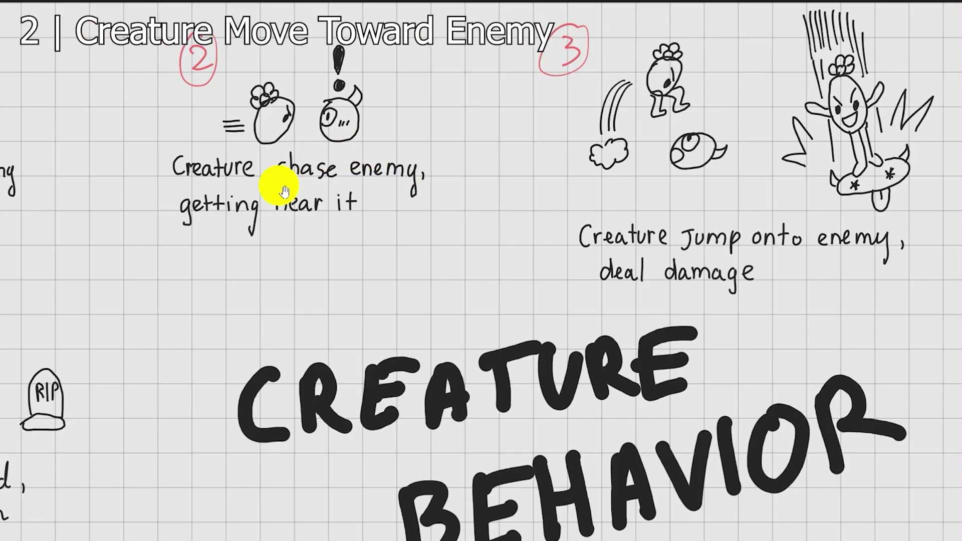
{"action": "left_click_drag", "start_coordinate": [250, 208], "coordinate": [336, 217]}
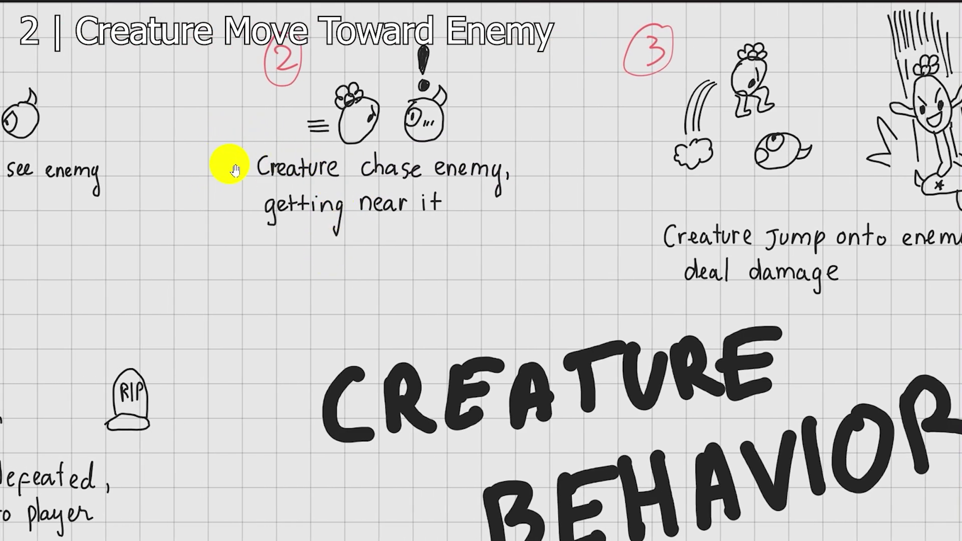
{"action": "mouse_move", "coordinate": [395, 172]}
{"action": "left_mouse_down"}
{"action": "mouse_move", "coordinate": [642, 178]}
{"action": "mouse_move", "coordinate": [491, 113]}
{"action": "left_mouse_up"}
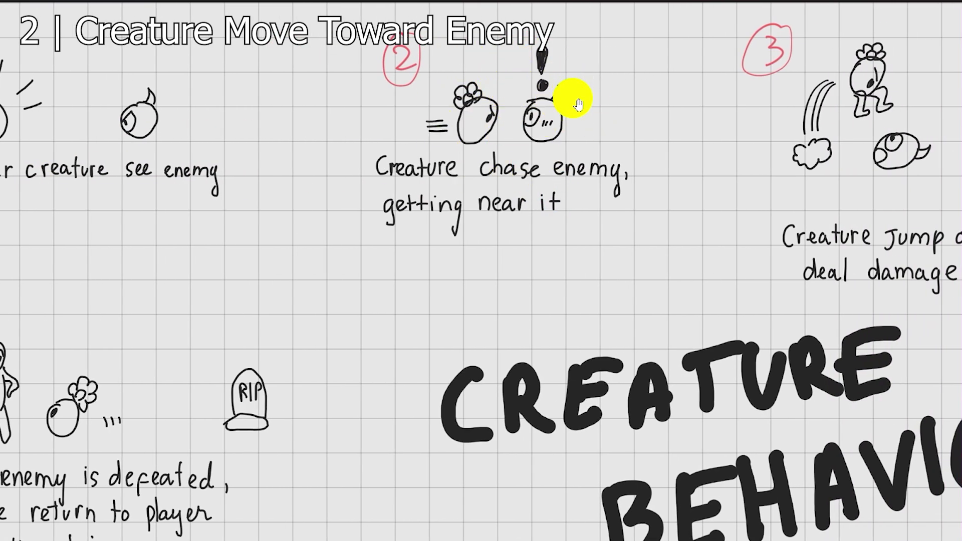
{"action": "scroll", "coordinate": [346, 173], "scroll_direction": "right", "scroll_amount": 8}
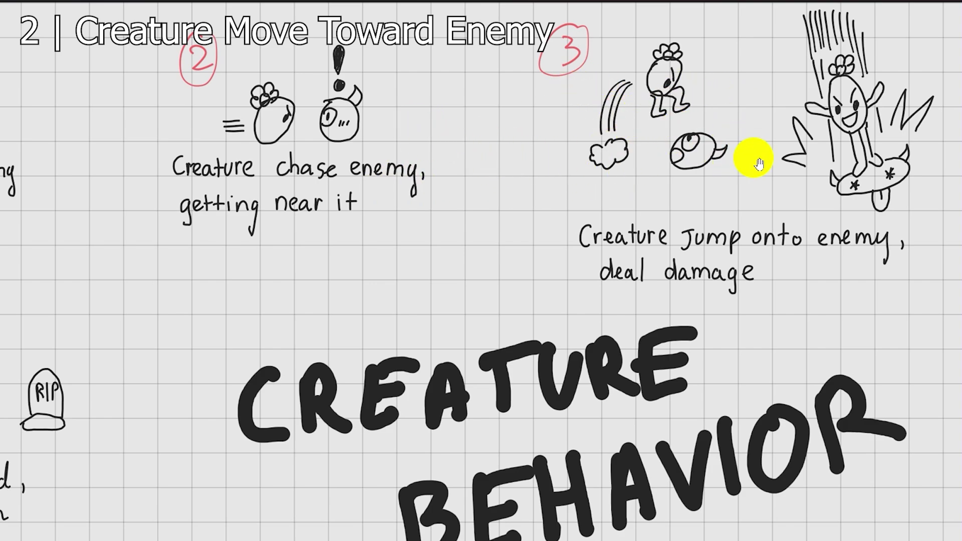
{"action": "left_click_drag", "start_coordinate": [551, 206], "coordinate": [576, 194]}
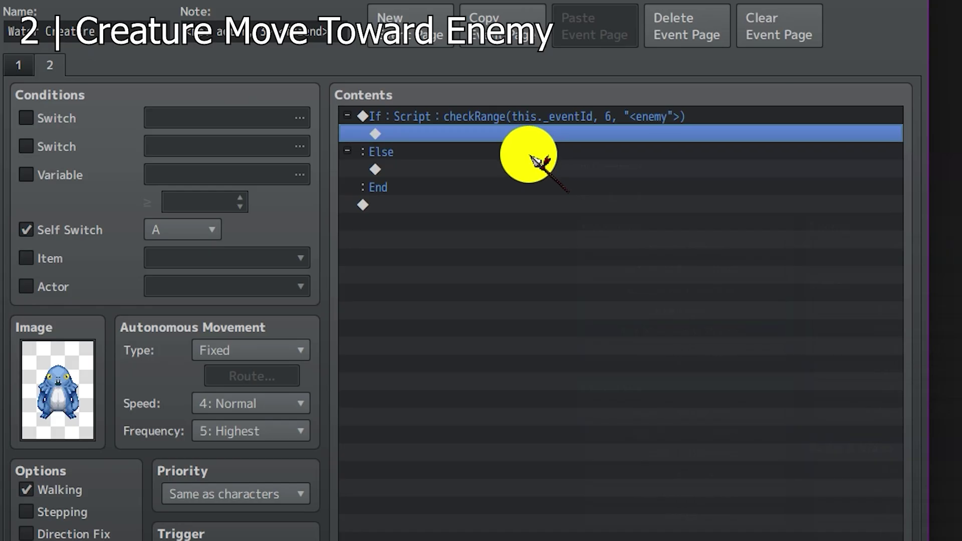
Step: Add a Set Movement Route for Player inside the If case, containing the script moveToPosition('<enemy>') with Wait for Completion on
{"action": "double_click", "coordinate": [503, 133]}
{"action": "left_click_drag", "start_coordinate": [567, 74], "coordinate": [780, 33]}
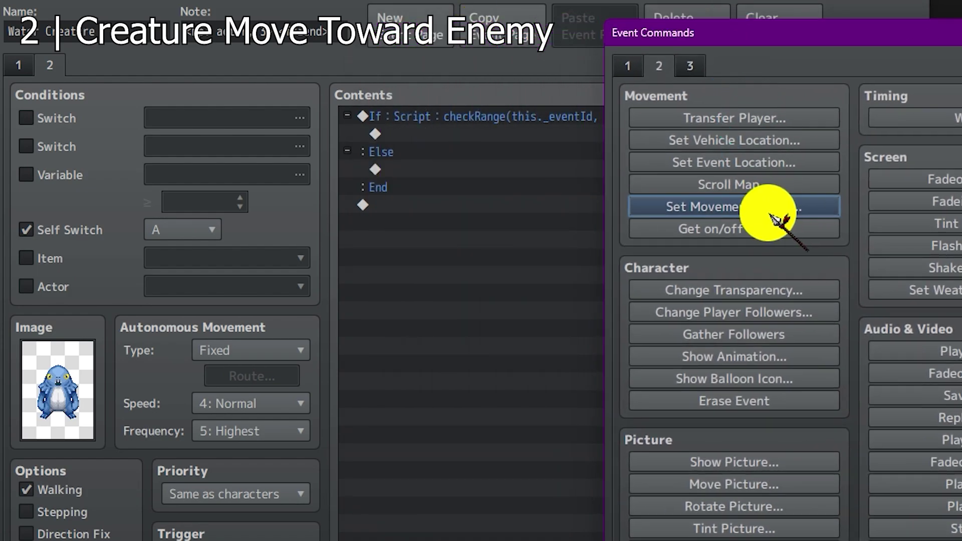
{"action": "left_click", "coordinate": [743, 206]}
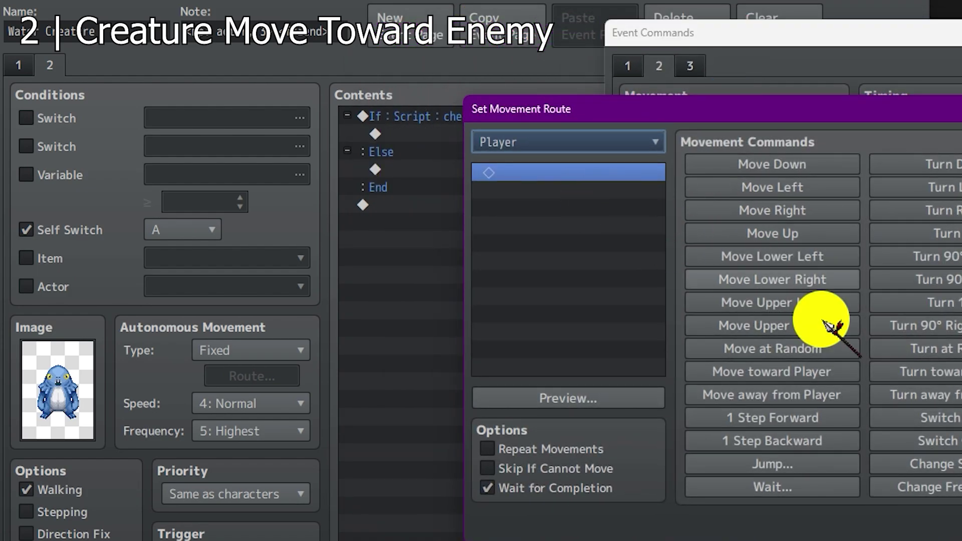
{"action": "left_click", "coordinate": [961, 487]}
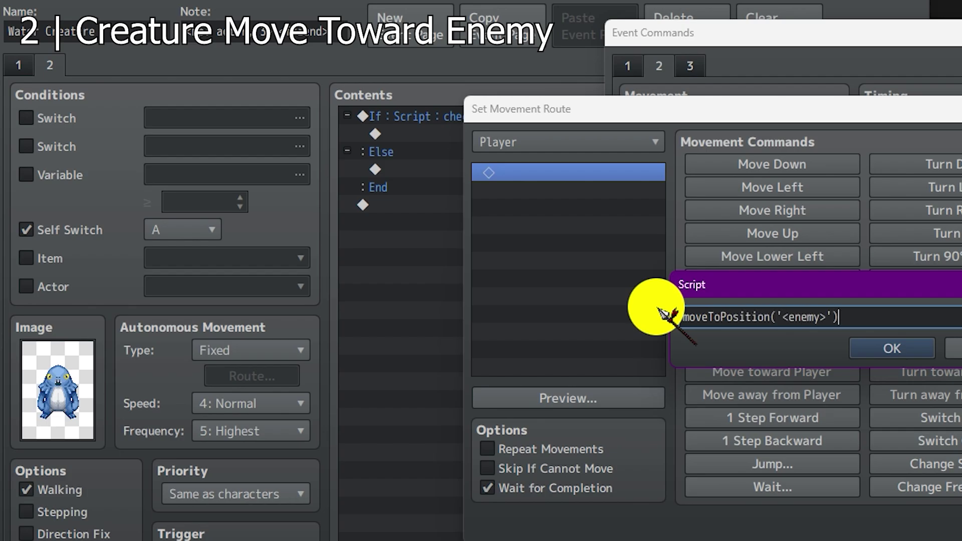
{"action": "left_click", "coordinate": [891, 349]}
{"action": "key", "text": "Return"}
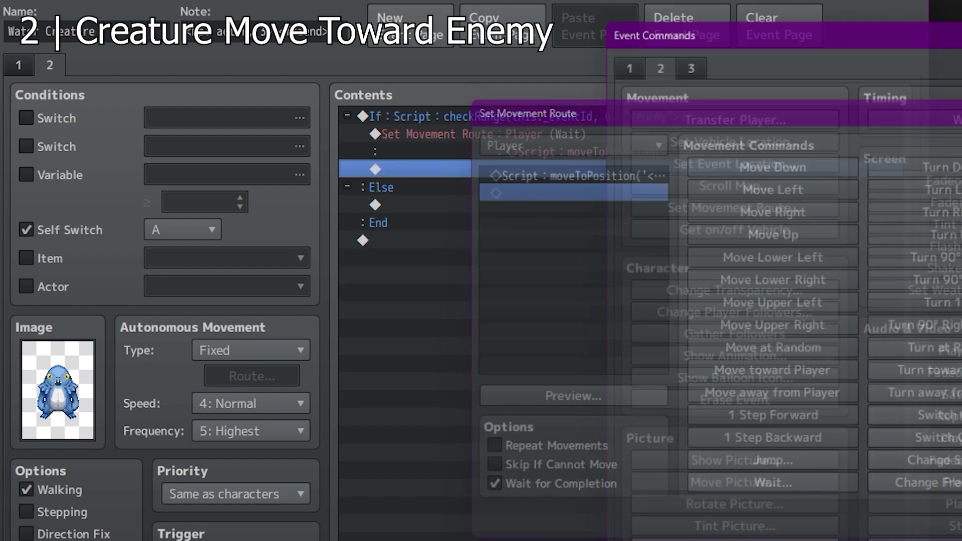
{"action": "left_click", "coordinate": [591, 145]}
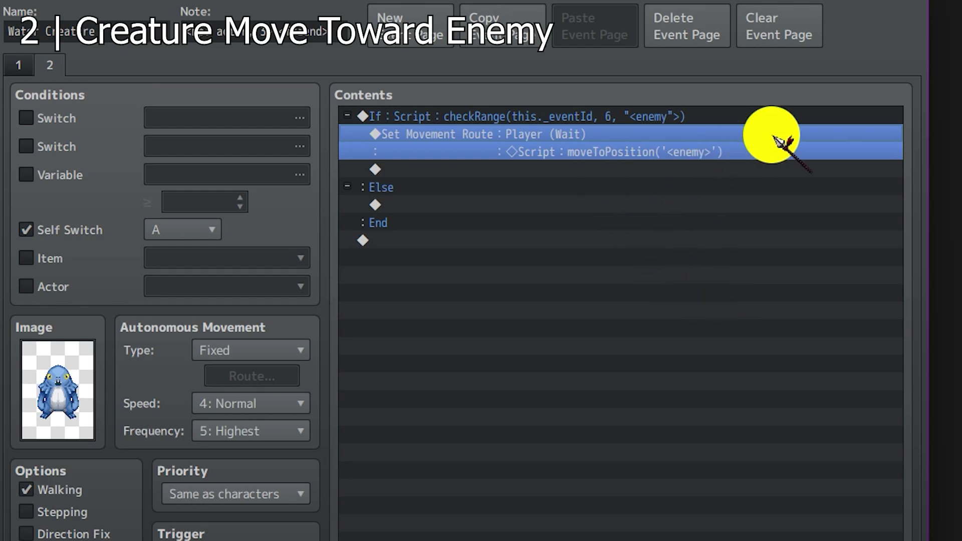
Step: Nest an empty copy of the checkRange branch inside the outer If case, above the movement route
{"action": "double_click", "coordinate": [520, 133]}
{"action": "key", "text": "Escape"}
{"action": "key", "text": "ctrl+v"}
{"action": "left_click", "coordinate": [529, 147]}
{"action": "key", "text": "Delete"}
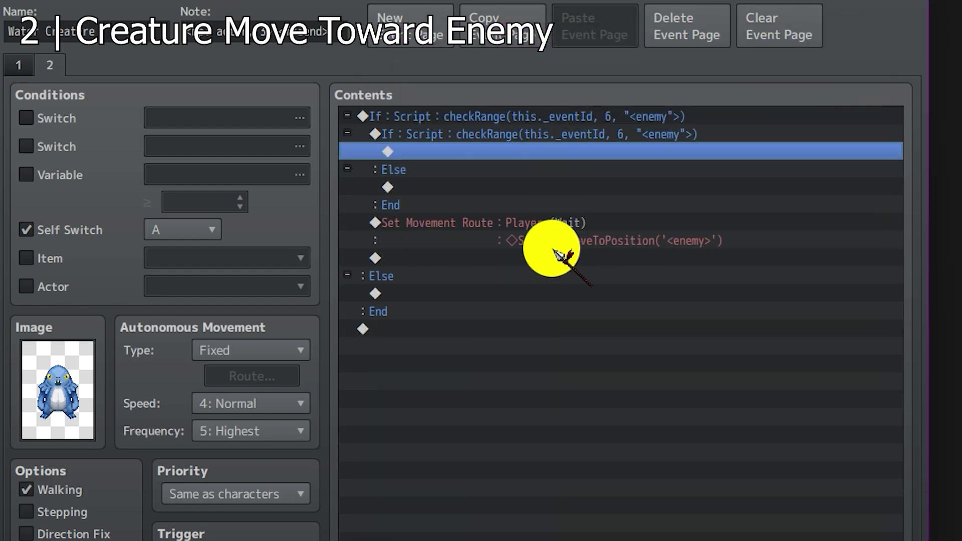
Step: Move the movement route into the If case of the nested checkRange branch
{"action": "left_click", "coordinate": [533, 224]}
{"action": "key", "text": "ctrl+x"}
{"action": "left_click", "coordinate": [498, 152]}
{"action": "key", "text": "ctrl+v"}
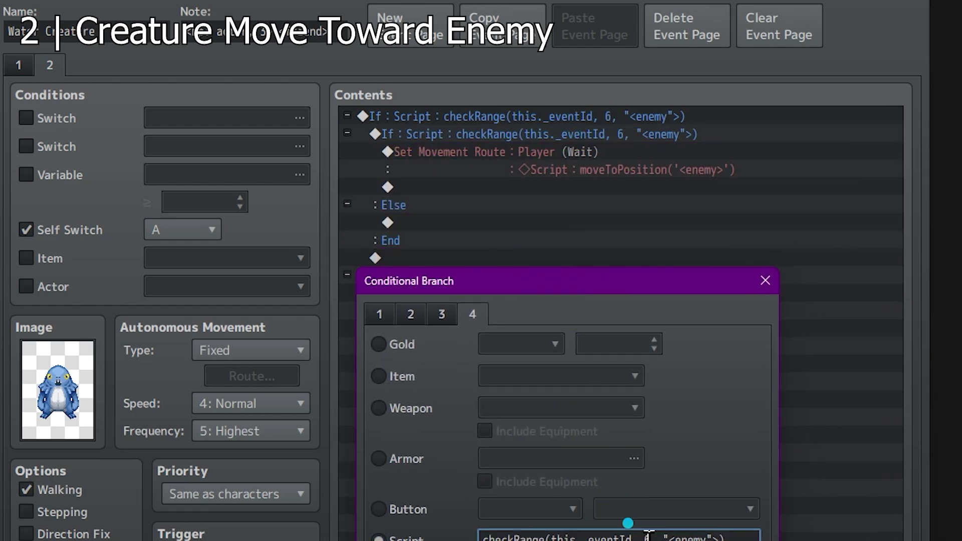
Step: Set the nested checkRange distance to 3 and move the movement route into the nested branch's Else case
{"action": "double_click", "coordinate": [646, 536]}
{"action": "type", "text": "3"}
{"action": "key", "text": "Return"}
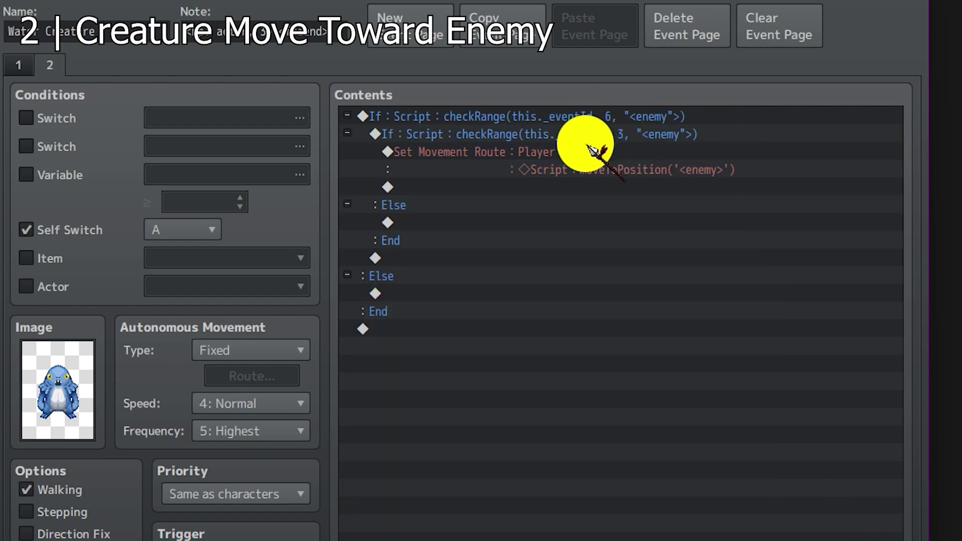
{"action": "left_click_drag", "start_coordinate": [590, 146], "coordinate": [465, 223]}
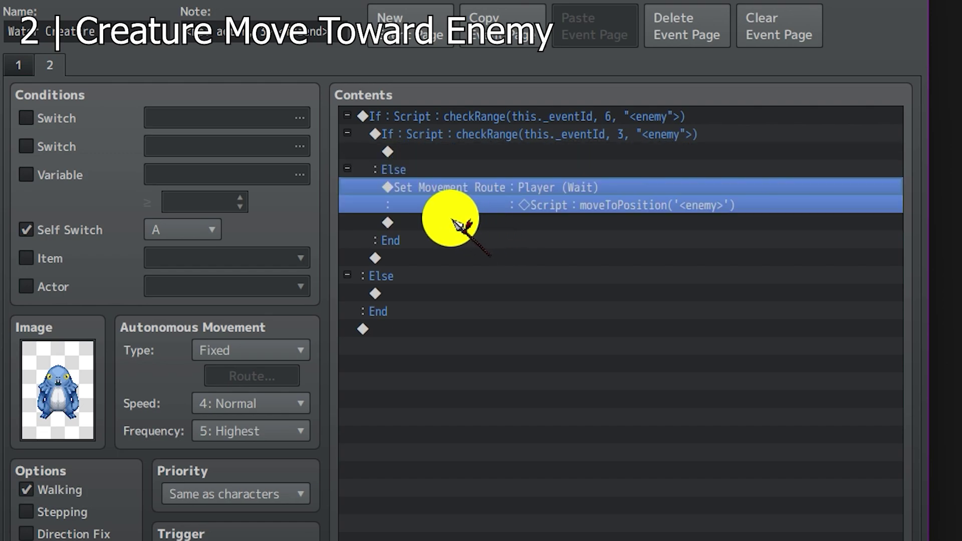
{"action": "left_click", "coordinate": [497, 136]}
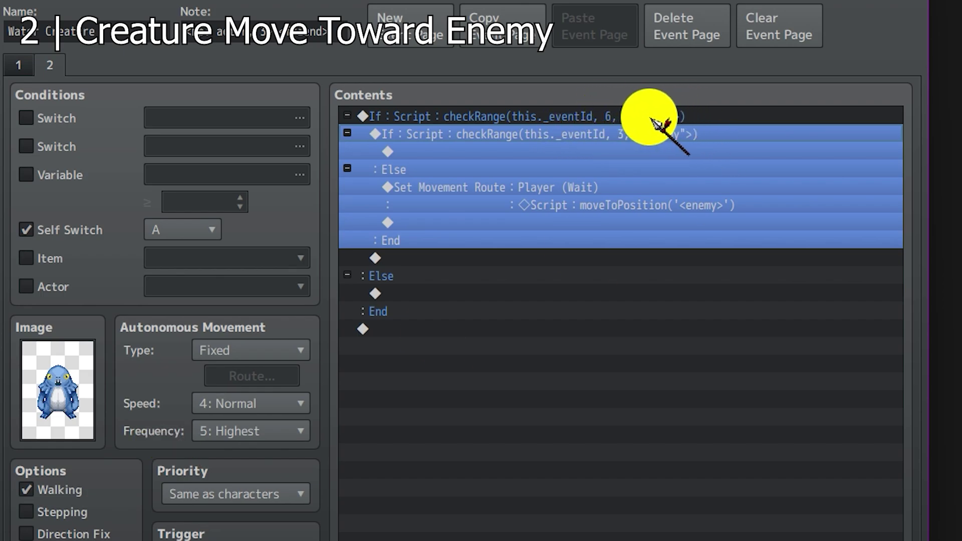
{"action": "left_click", "coordinate": [724, 117]}
{"action": "left_click", "coordinate": [669, 134]}
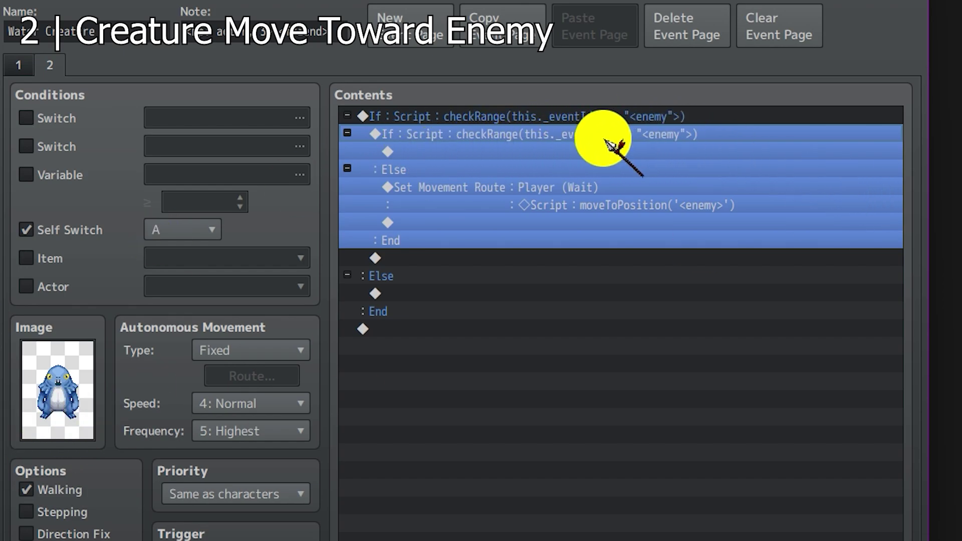
{"action": "left_click", "coordinate": [621, 189]}
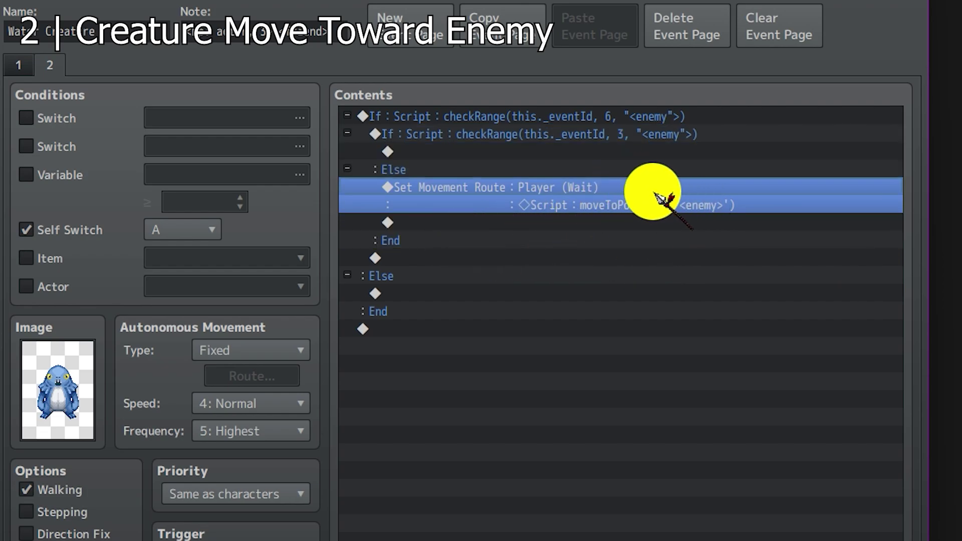
Step: Add a Loop at the start of the outer If case and move the whole distance-3 checkRange branch inside it
{"action": "left_click", "coordinate": [596, 134]}
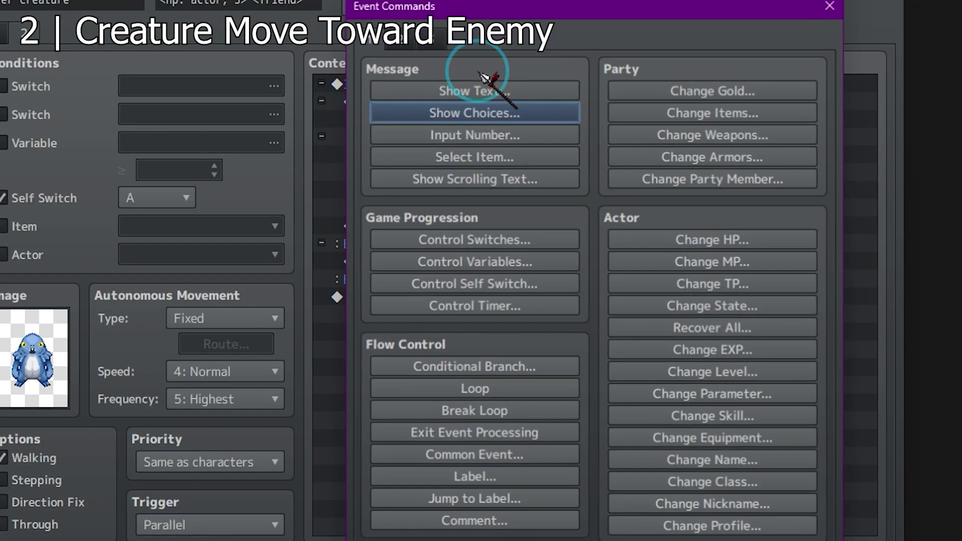
{"action": "left_click", "coordinate": [471, 391]}
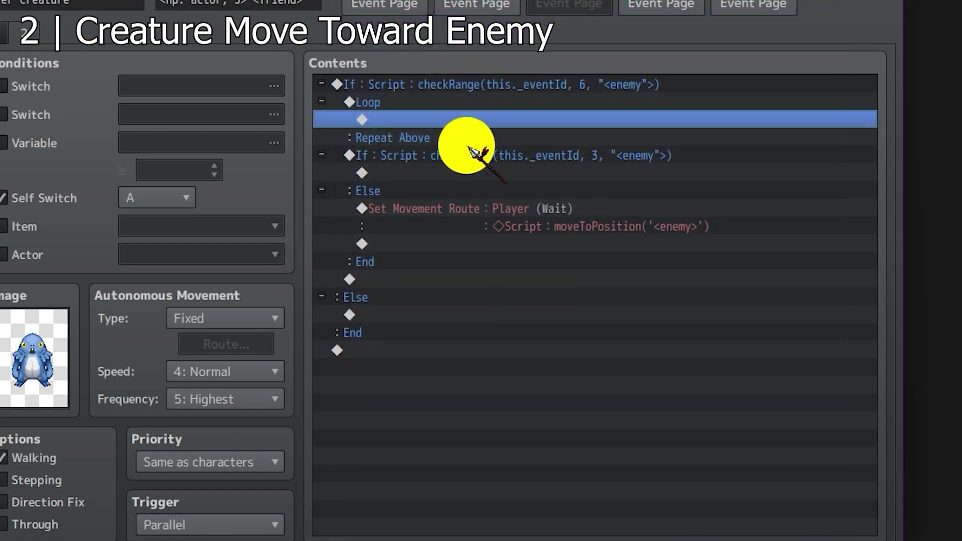
{"action": "left_click_drag", "start_coordinate": [478, 119], "coordinate": [478, 119]}
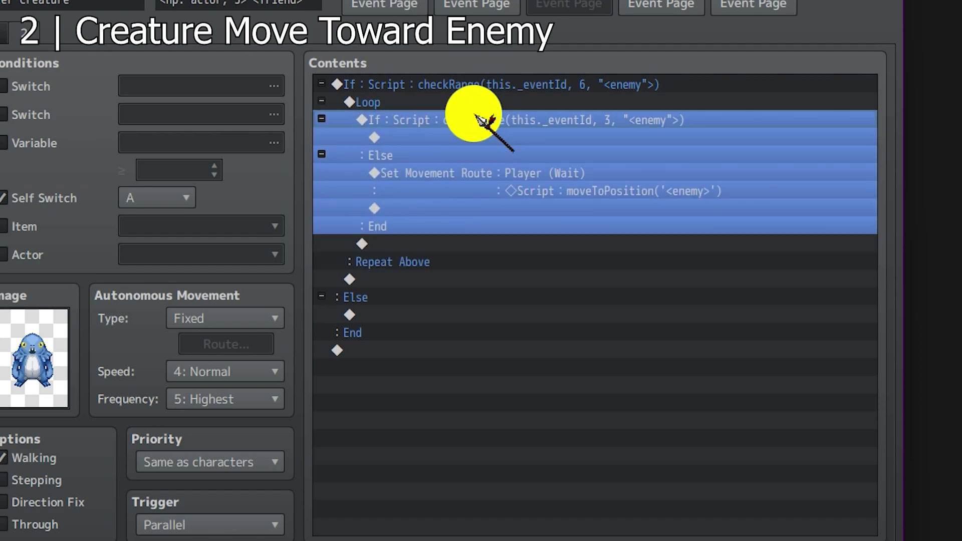
{"action": "left_click", "coordinate": [576, 349]}
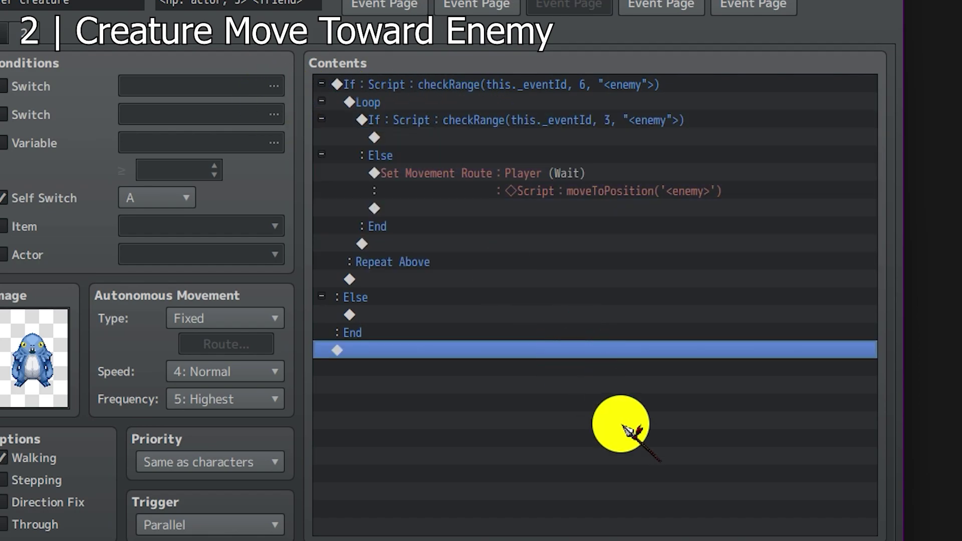
Step: Add a Break Loop command to the If case of the nested distance-3 checkRange branch
{"action": "left_click", "coordinate": [455, 137]}
{"action": "double_click", "coordinate": [445, 141]}
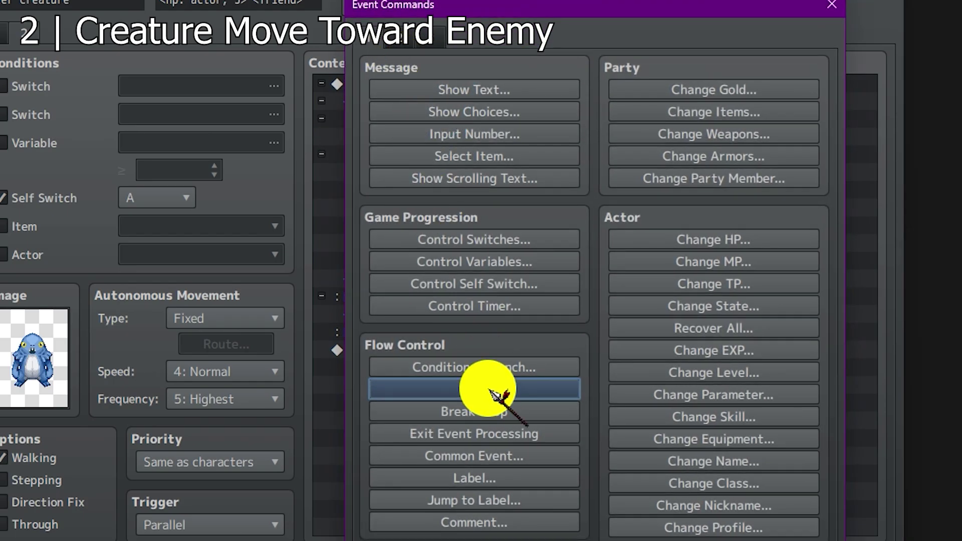
{"action": "left_click", "coordinate": [490, 406]}
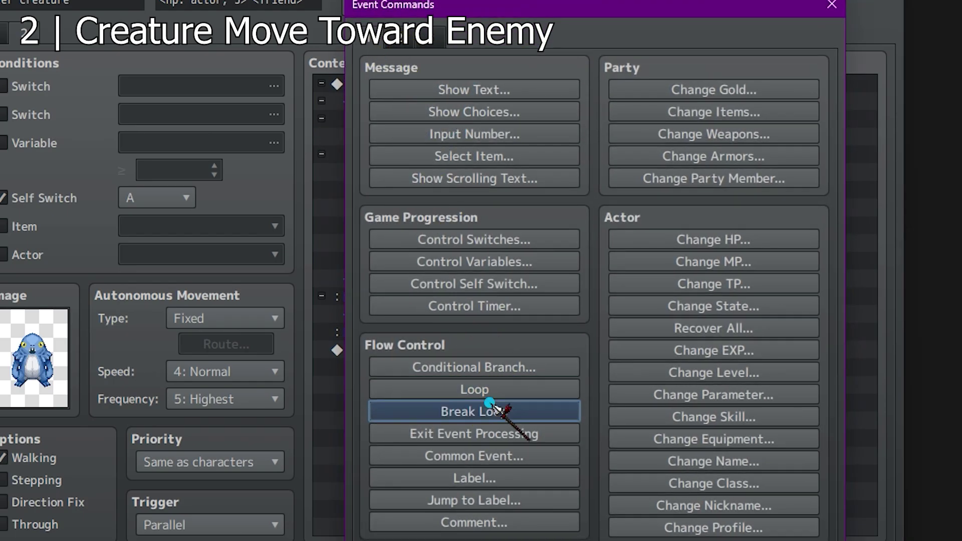
{"action": "left_click", "coordinate": [397, 364]}
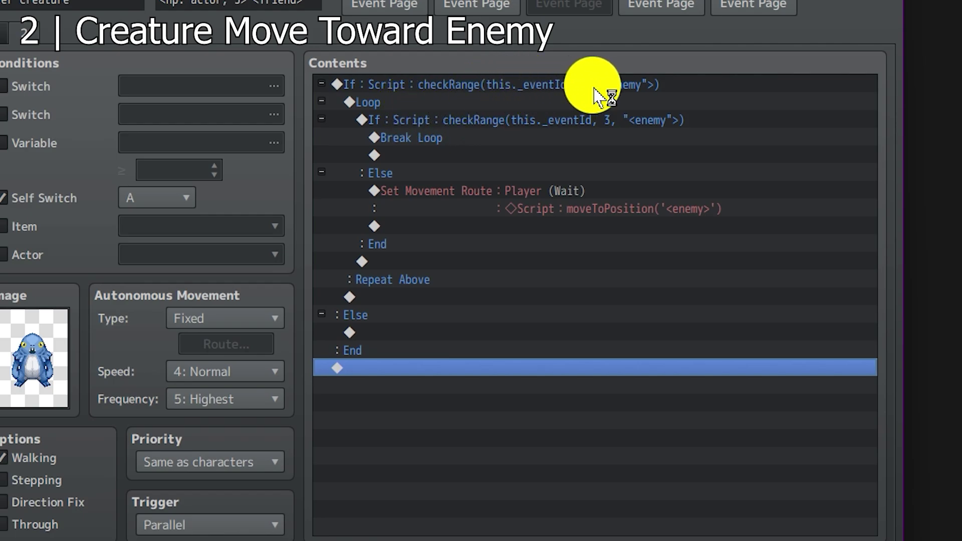
Step: Review the loop with its nested range check, Break Loop and movement route, and compare it with the storyboard's chase and jump panels
{"action": "left_click", "coordinate": [669, 103]}
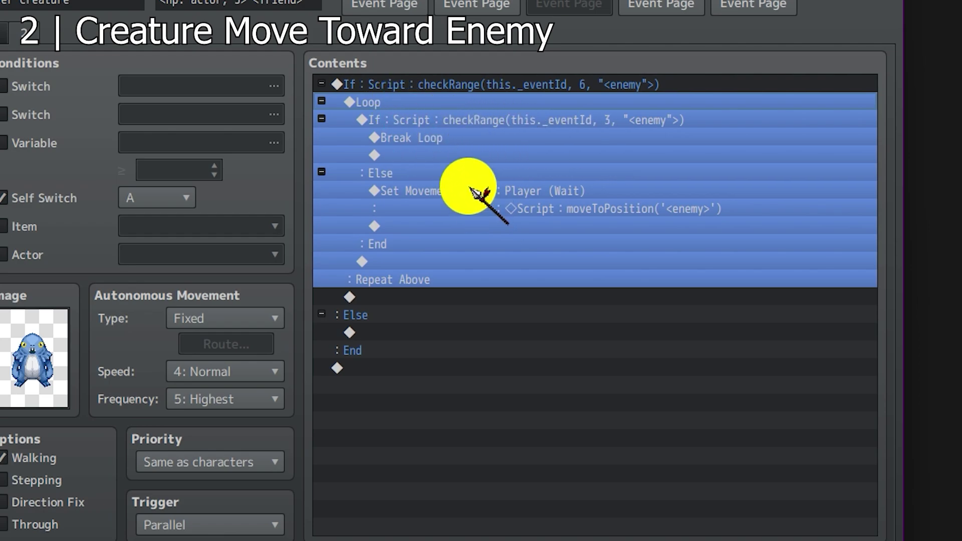
{"action": "left_click", "coordinate": [481, 198]}
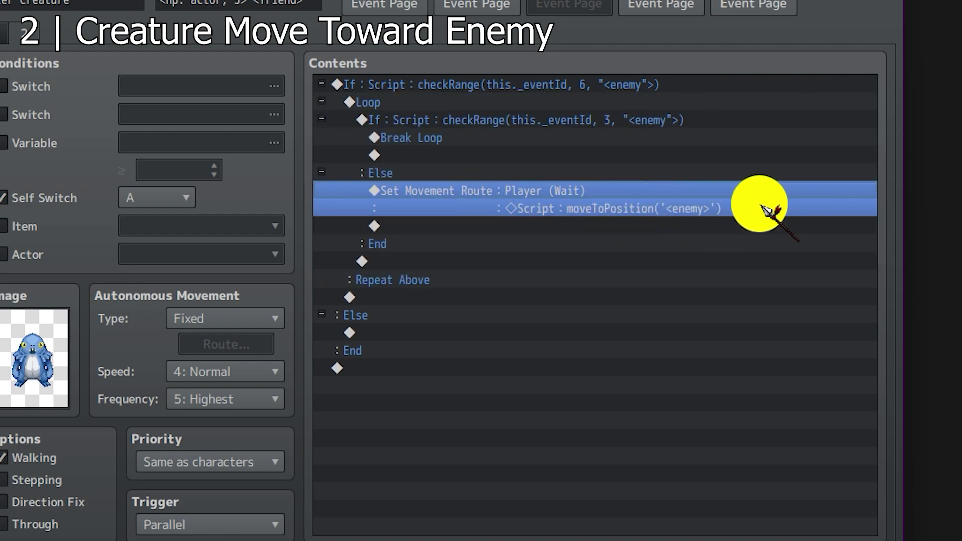
{"action": "left_click", "coordinate": [559, 174]}
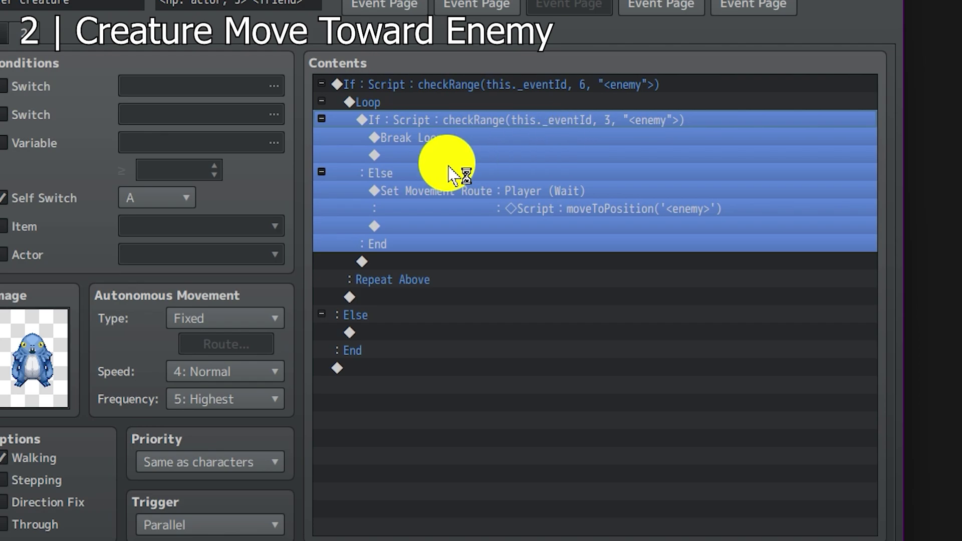
{"action": "left_click", "coordinate": [479, 137]}
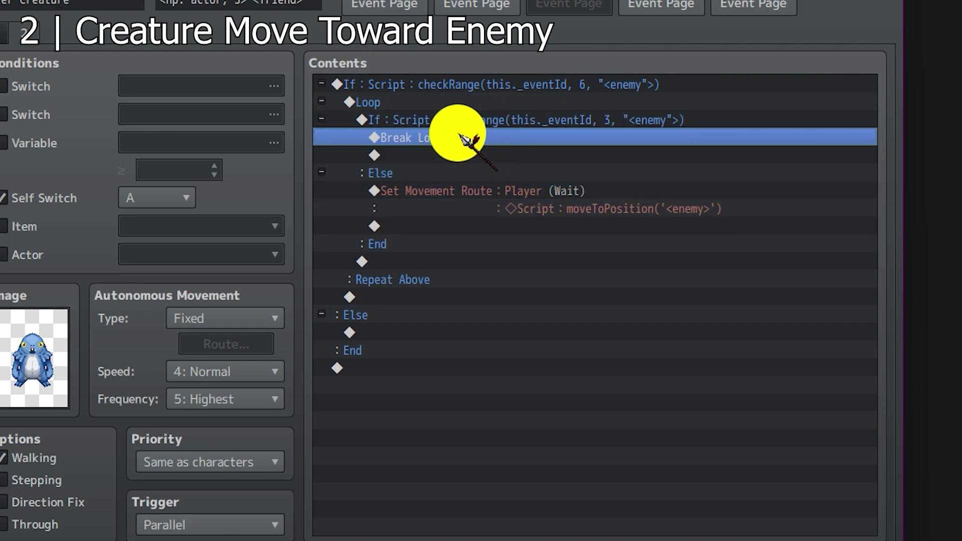
{"action": "key", "text": "Down"}
{"action": "key", "text": "Down"}
{"action": "key", "text": "Down"}
{"action": "key", "text": "Down"}
{"action": "key", "text": "Down"}
{"action": "key", "text": "Down"}
{"action": "key", "text": "Down"}
{"action": "key", "text": "Down"}
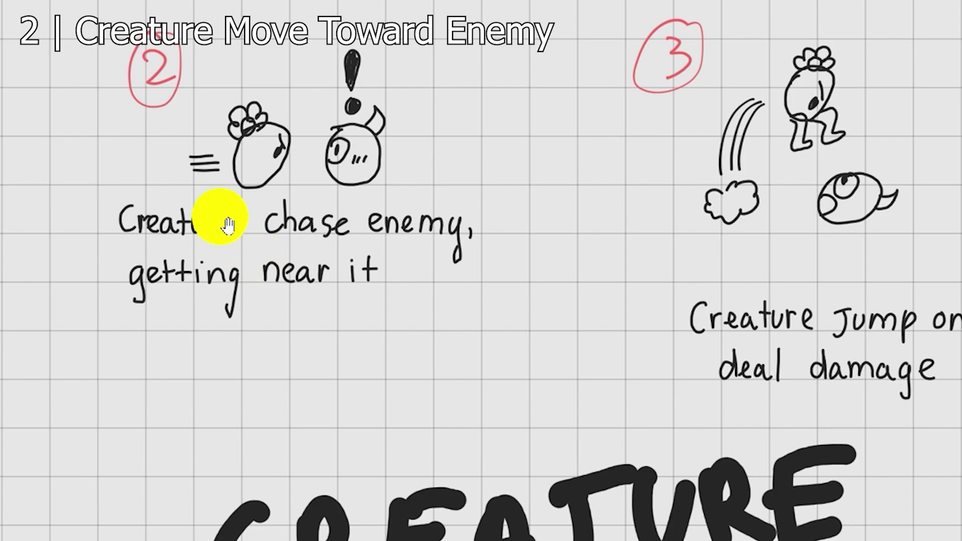
{"action": "left_click_drag", "start_coordinate": [228, 226], "coordinate": [335, 377]}
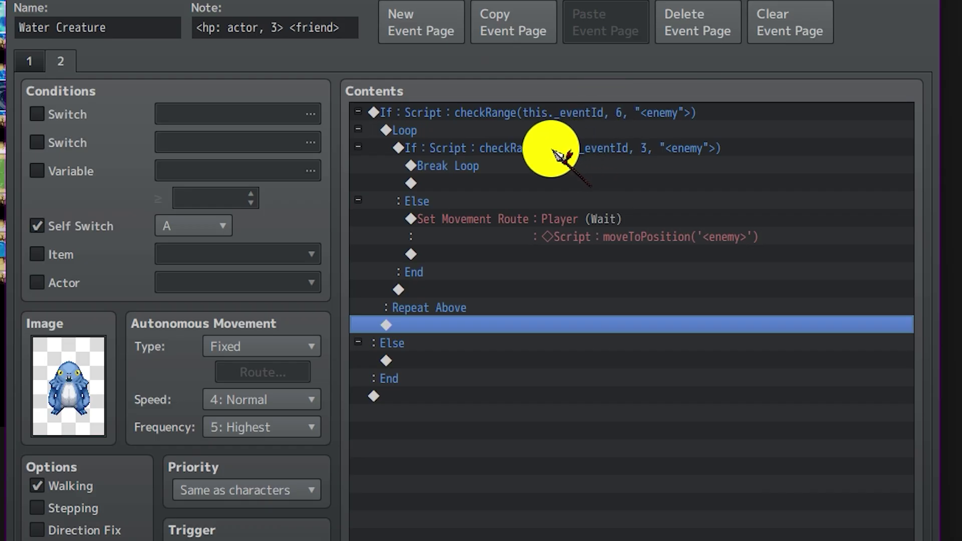
{"action": "left_click", "coordinate": [448, 148]}
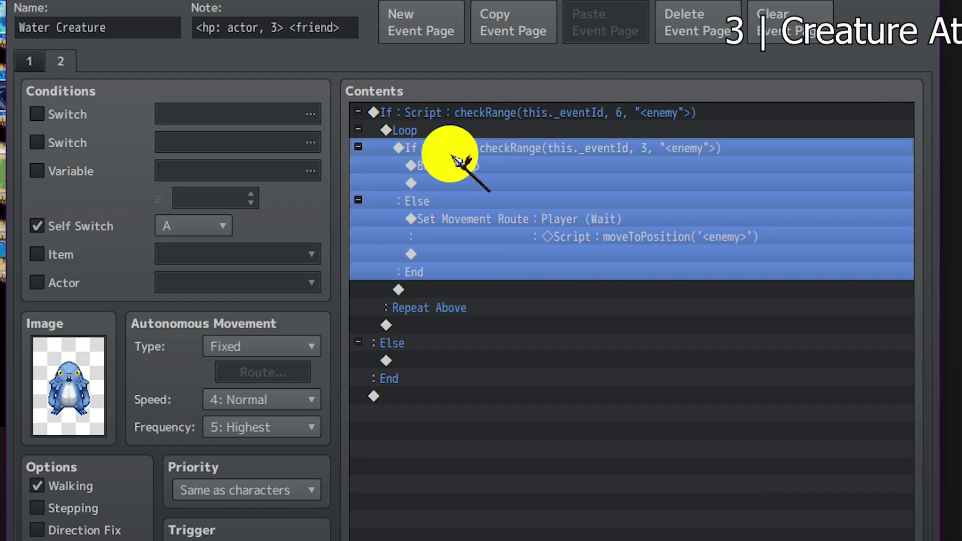
{"action": "left_click", "coordinate": [465, 166]}
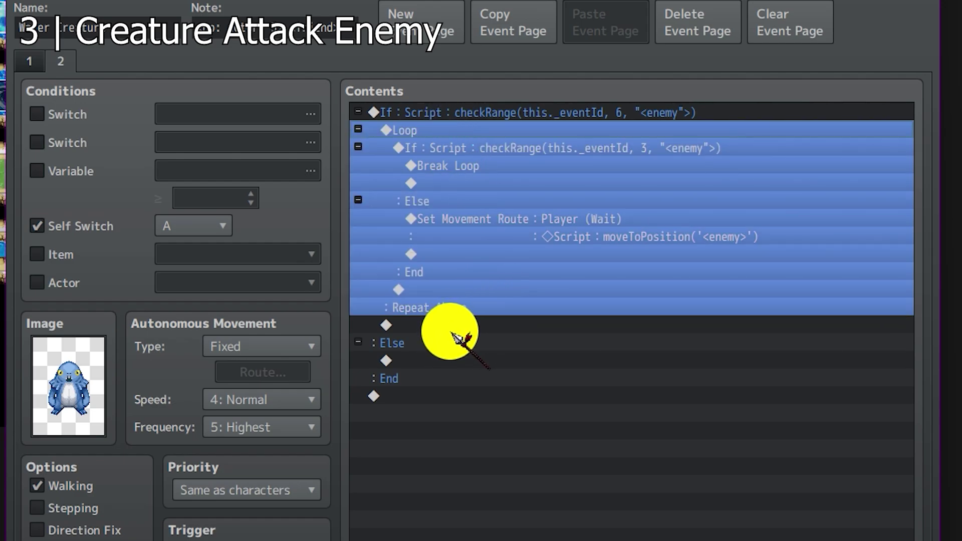
Step: Copy the moveToPosition movement route and paste it below the loop, still inside the outer If case
{"action": "left_click", "coordinate": [474, 327]}
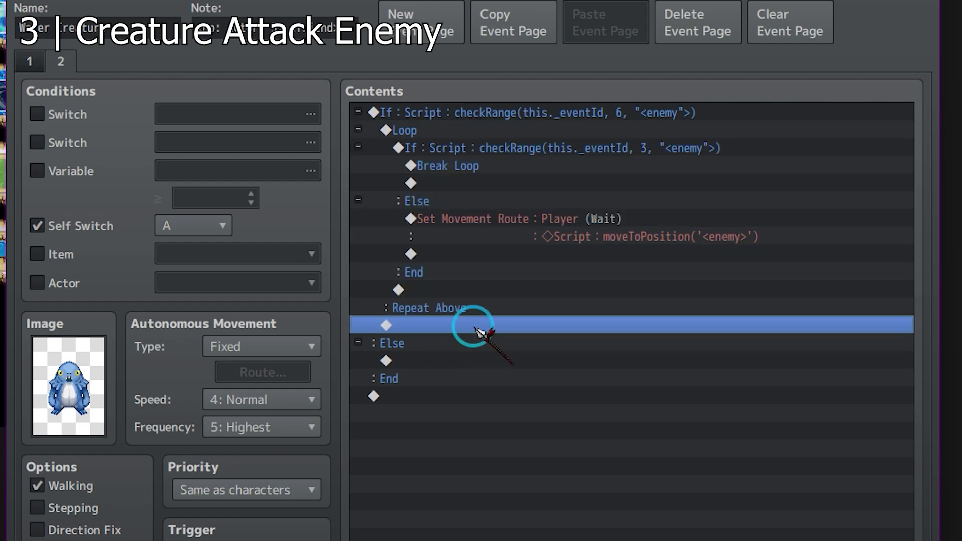
{"action": "left_click", "coordinate": [515, 221]}
{"action": "left_click", "coordinate": [483, 324]}
{"action": "key", "text": "ctrl+v"}
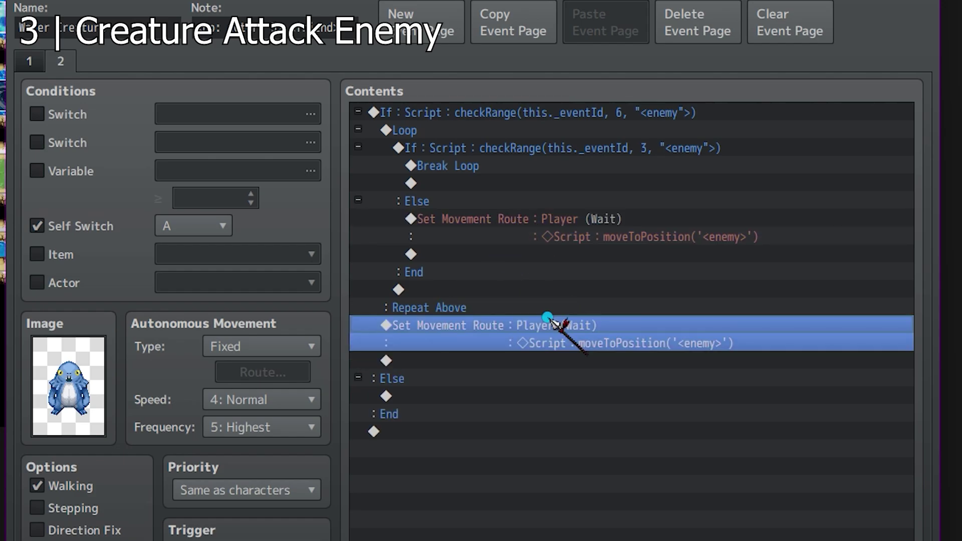
Step: Replace the script in the copied movement route below the loop with jumpTo('<enemy>')
{"action": "double_click", "coordinate": [528, 326]}
{"action": "double_click", "coordinate": [300, 171]}
{"action": "double_click", "coordinate": [440, 317]}
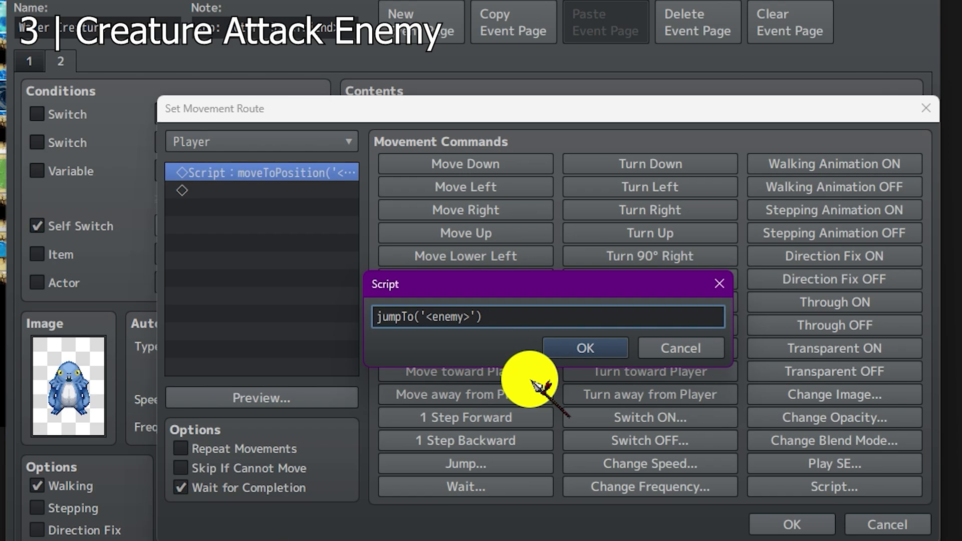
{"action": "left_click", "coordinate": [581, 347]}
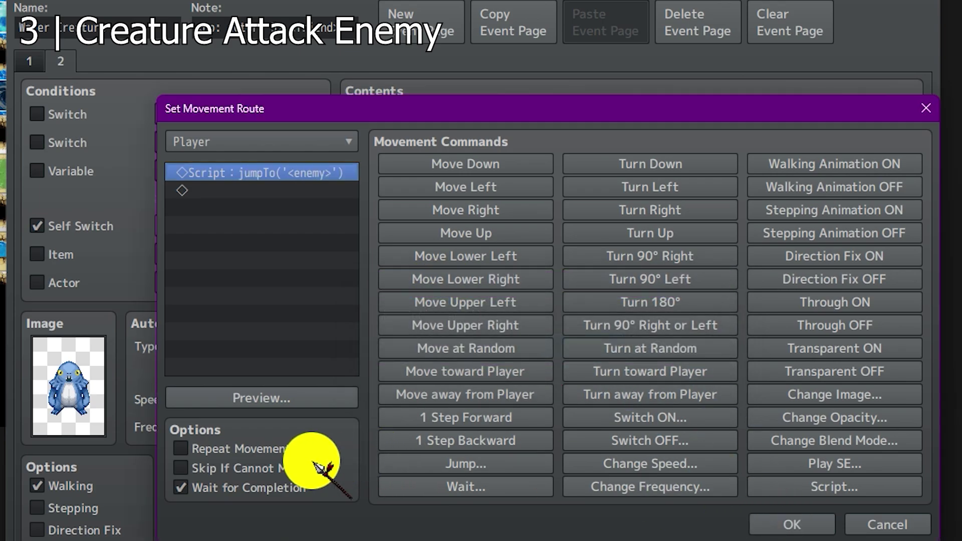